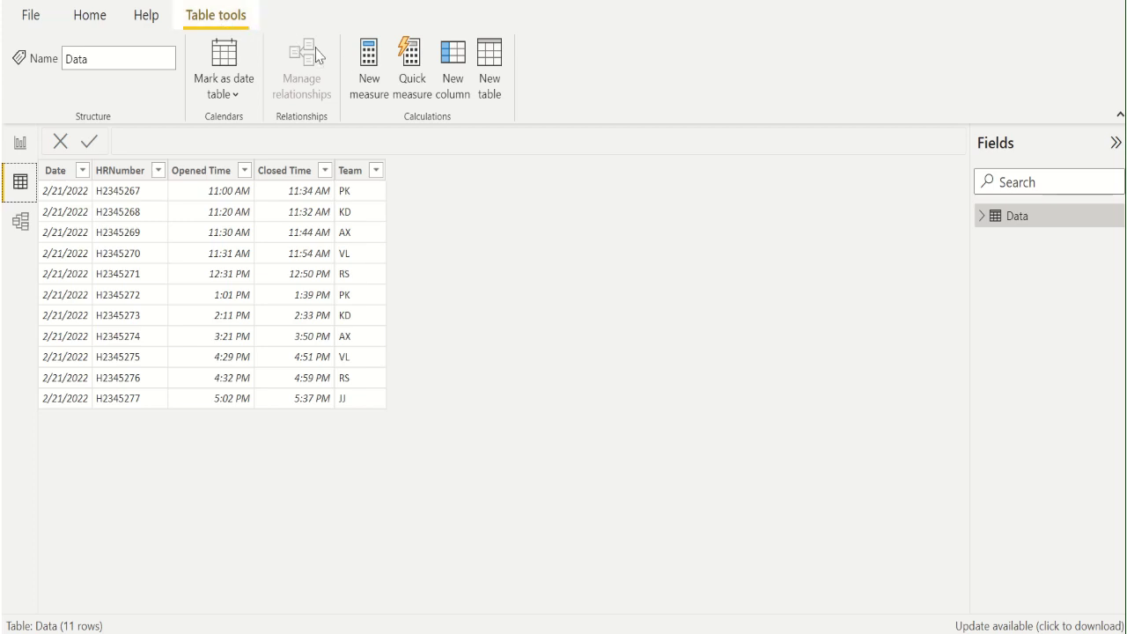
Add a new column to the Data table and rename it 'Minutes Taken'.
left_click(462, 100)
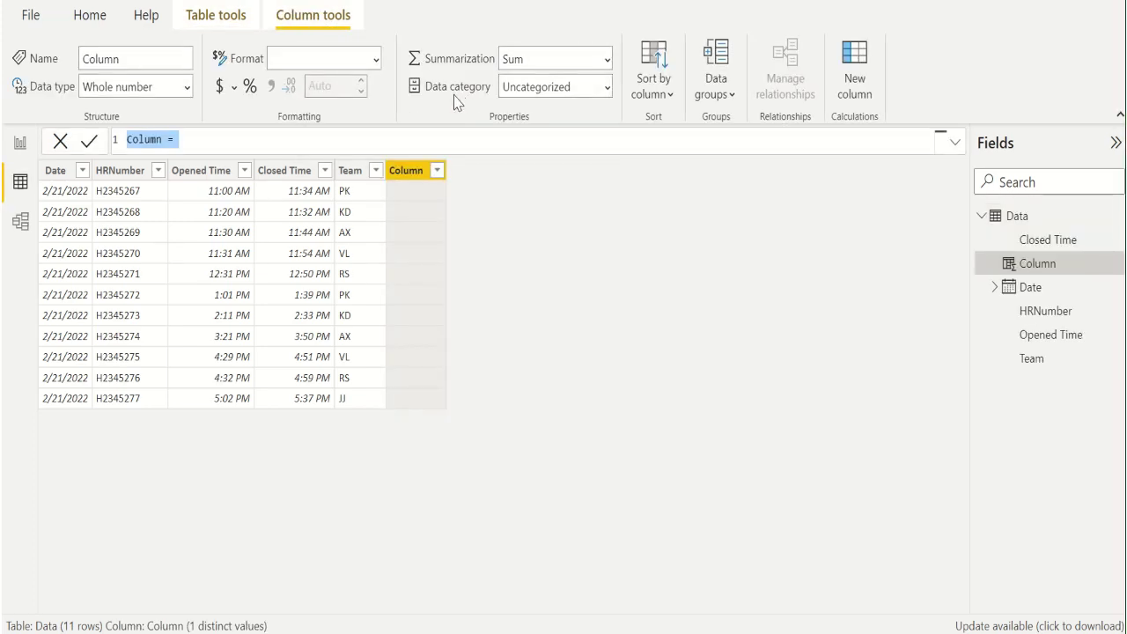
left_click(156, 146)
key("BackSpace")
key("BackSpace")
key("BackSpace")
key("BackSpace")
key("BackSpace")
key("BackSpace")
type("M")
type("inutes Ta")
type("ken")
left_click(237, 138)
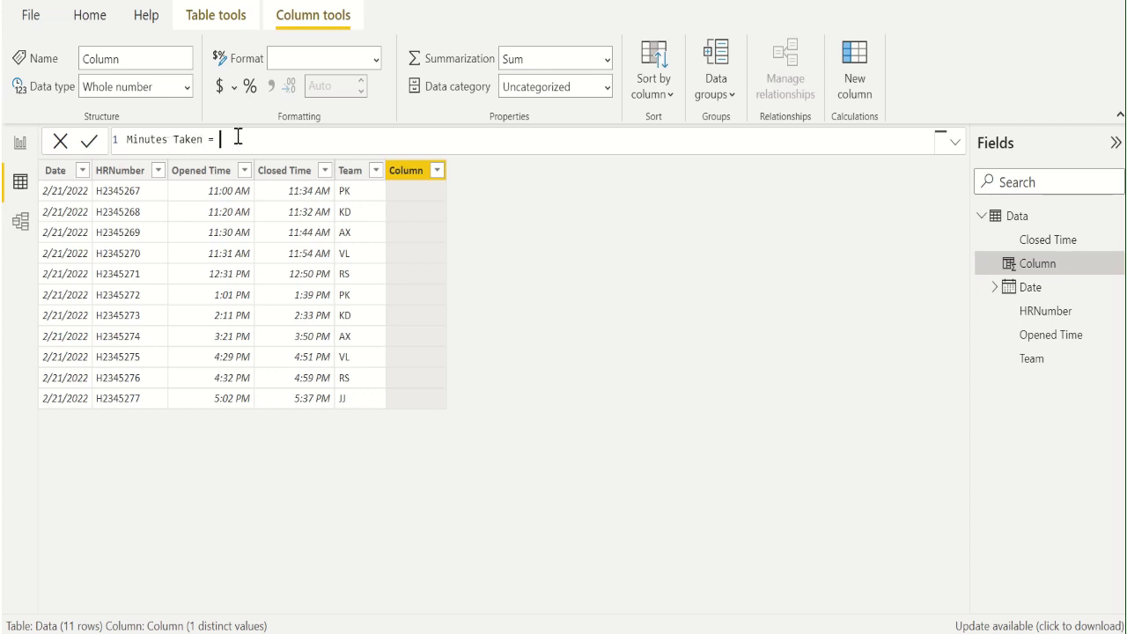
Start the formula with DATEDIFF and begin entering the Opened Time field as its first argument.
type("DATE")
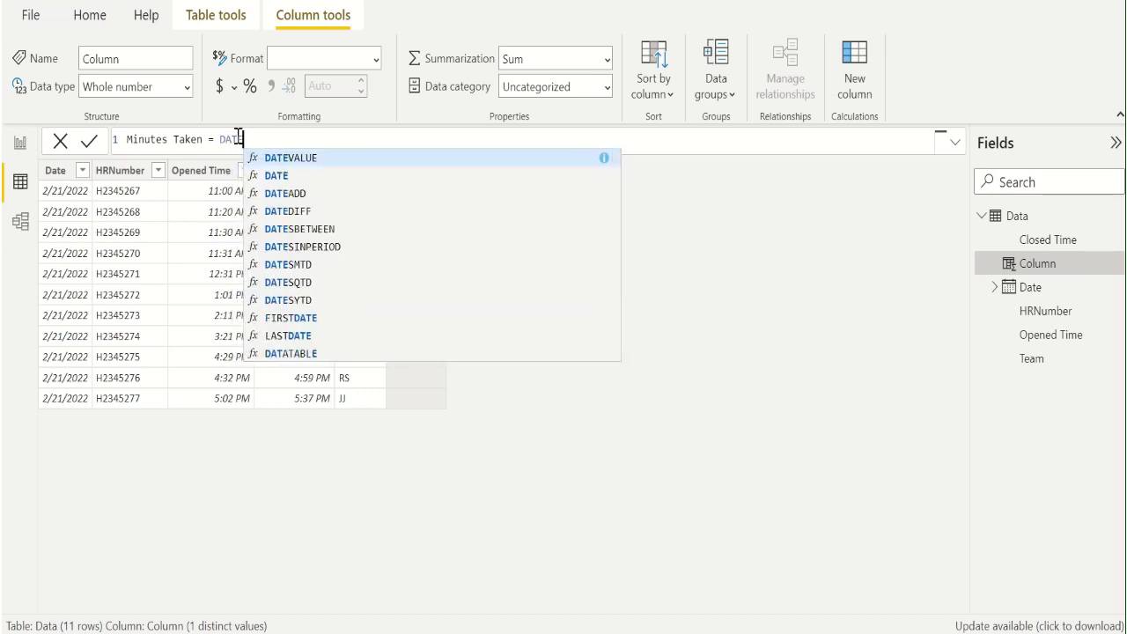
type("D")
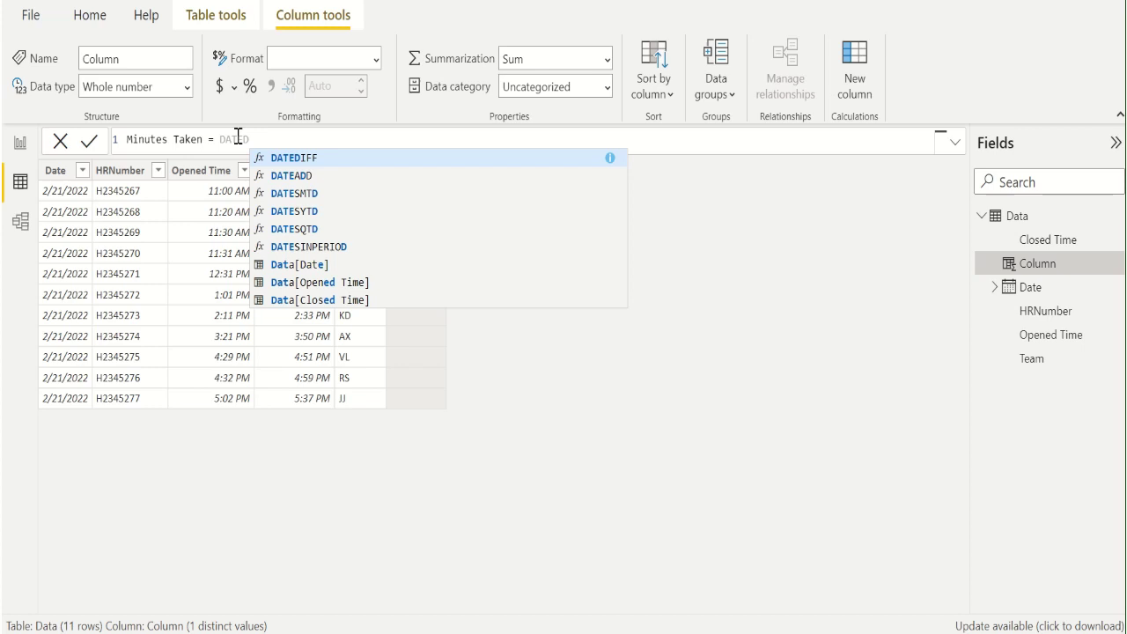
left_click(312, 165)
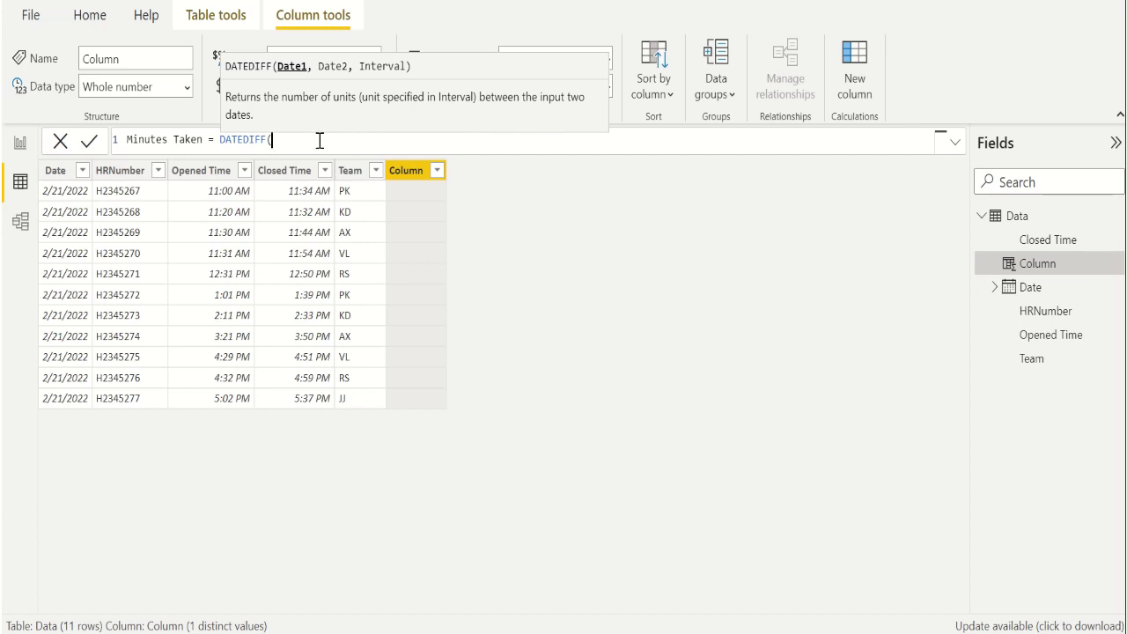
type("o")
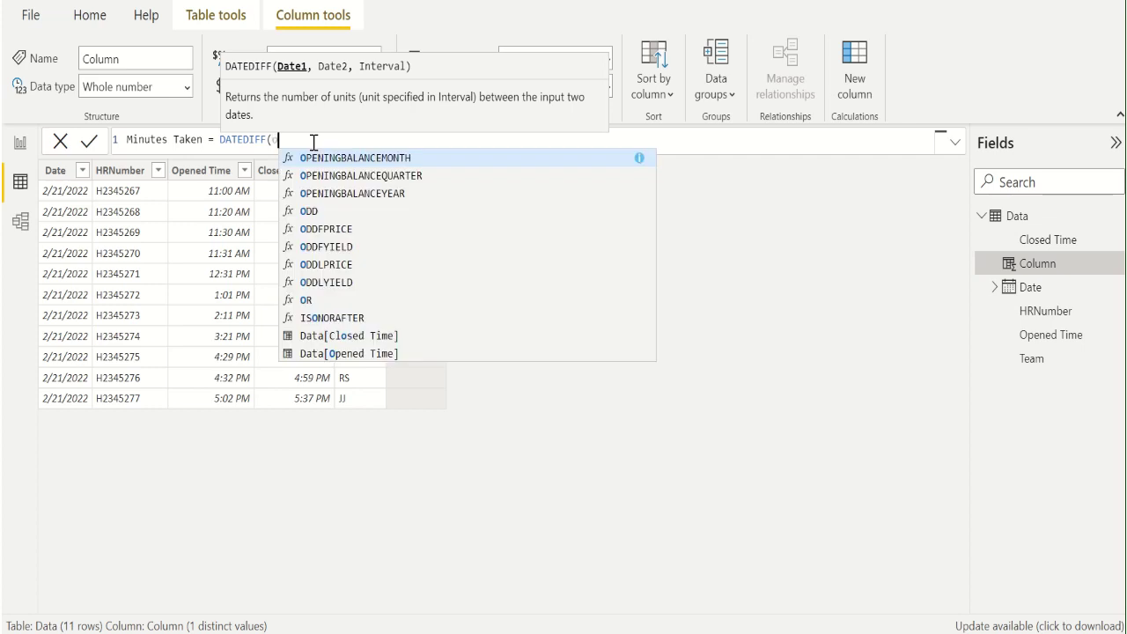
type("pn")
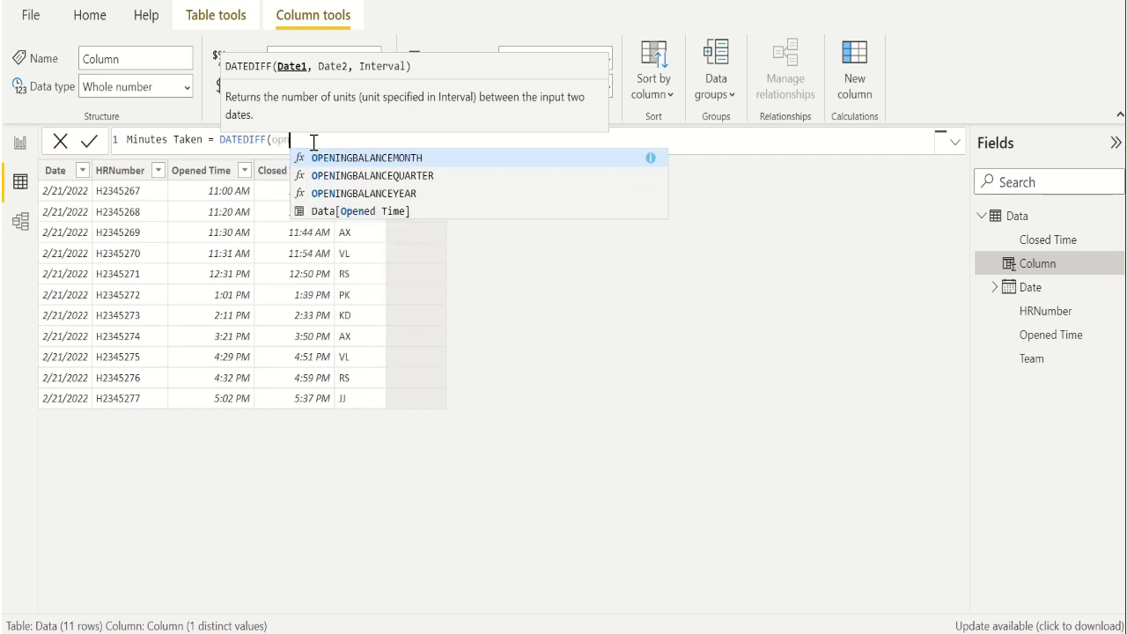
key("BackSpace")
type("en")
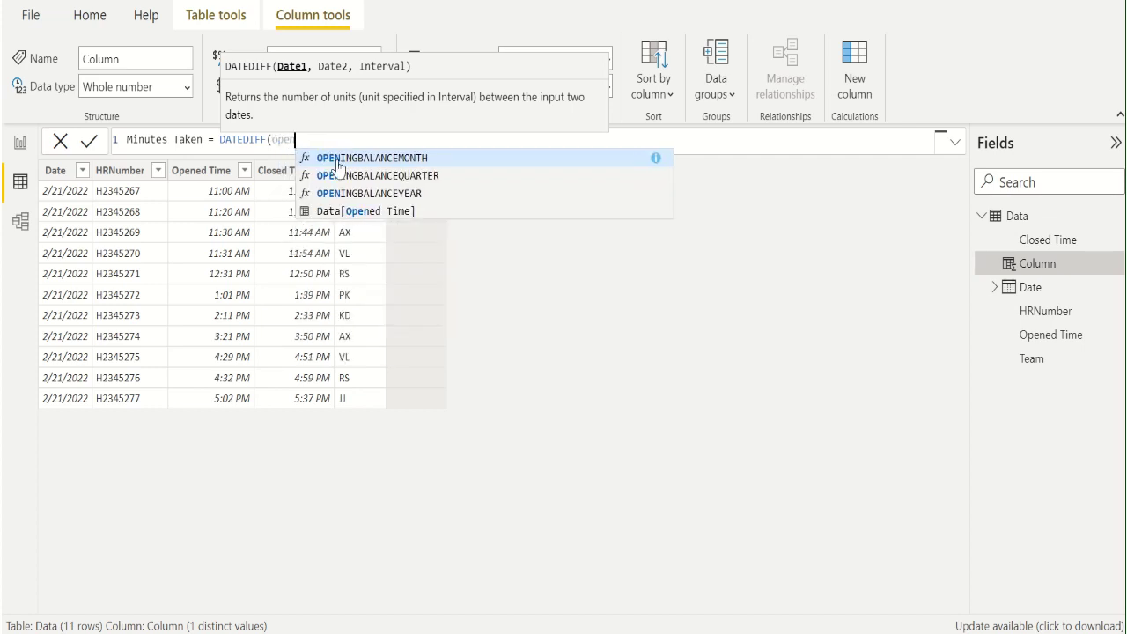
Complete the formula as DATEDIFF(Data[Opened Time], Data[Closed Time], MINUTE).
left_click(370, 213)
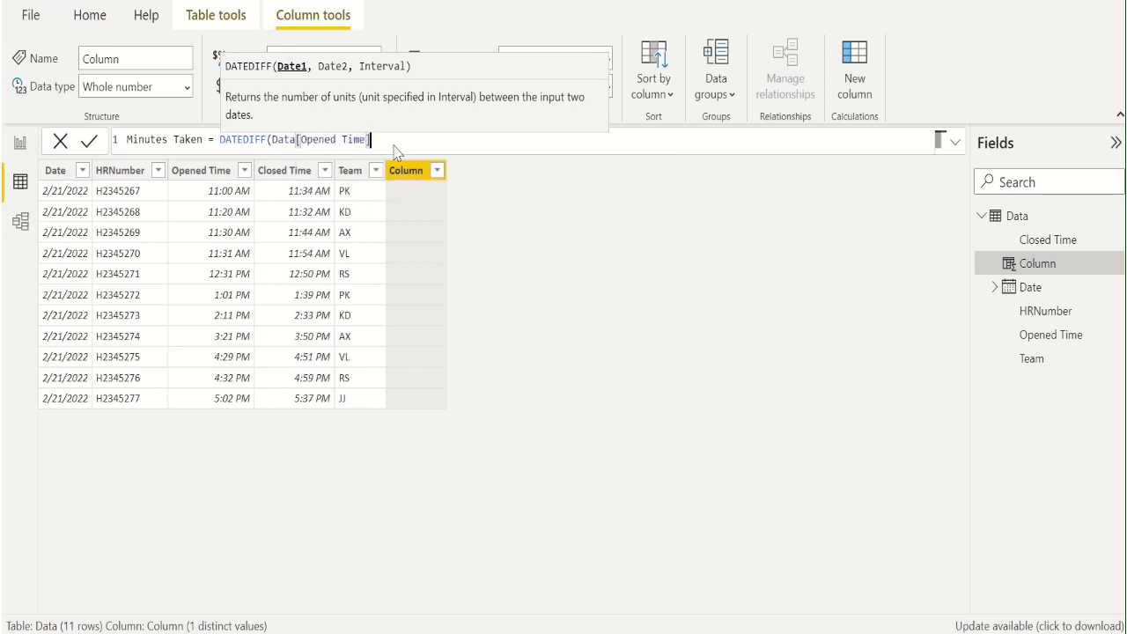
type(",")
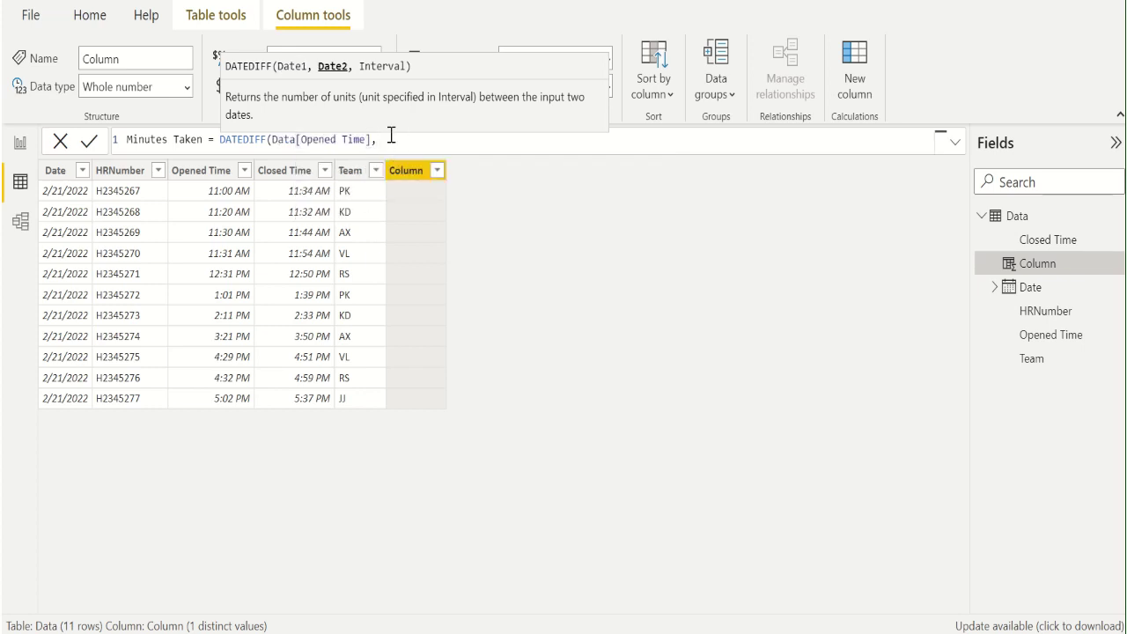
type("C")
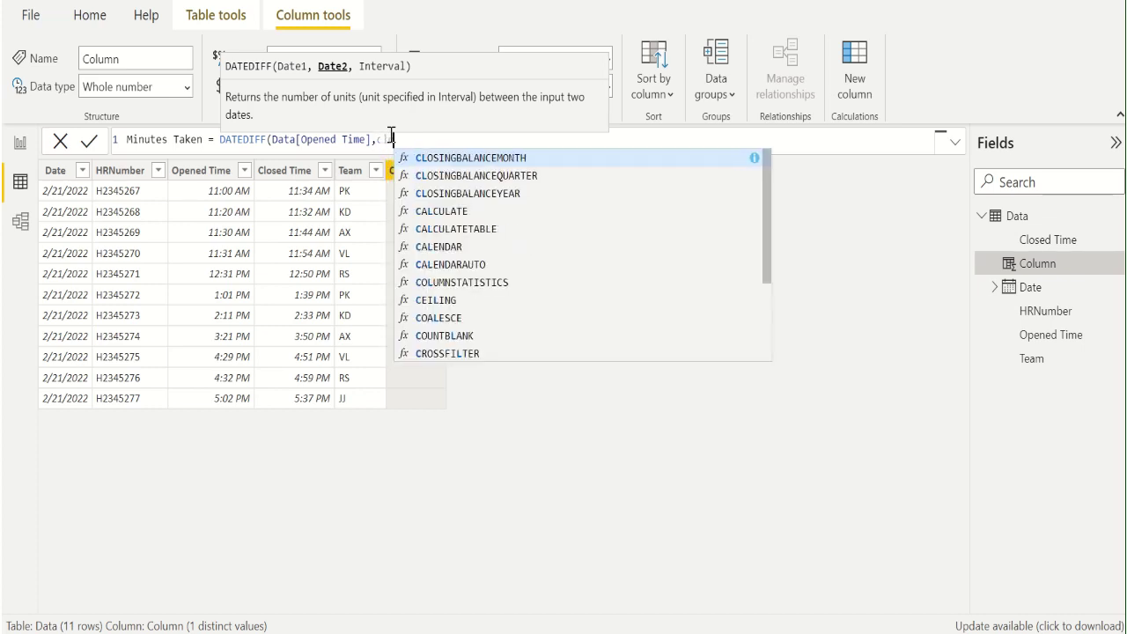
type("lose")
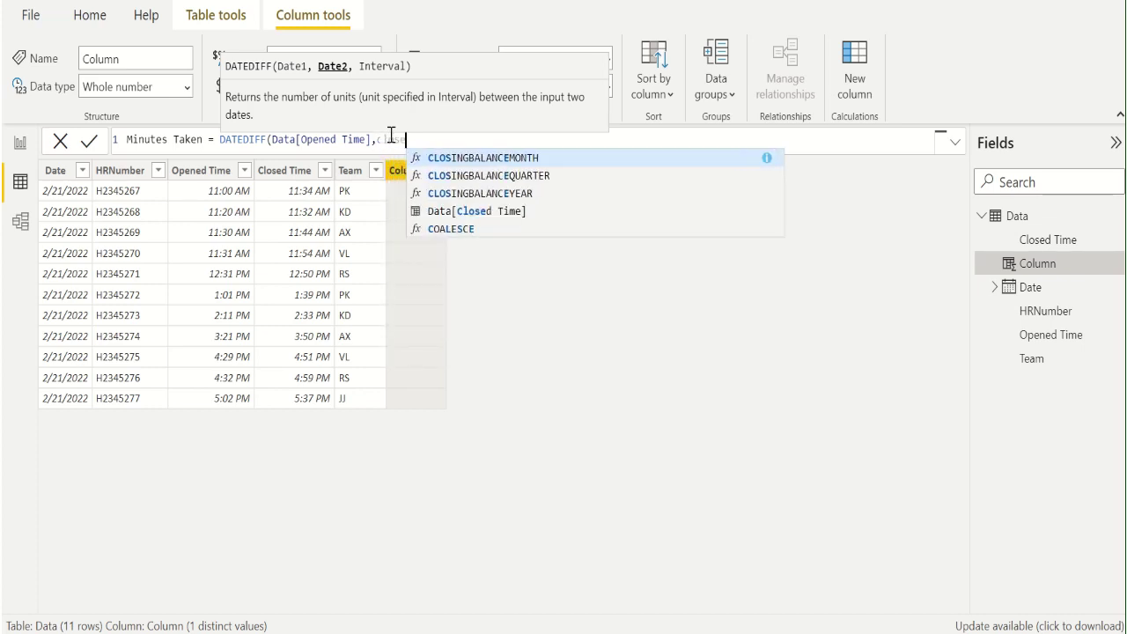
left_click(503, 213)
type(",")
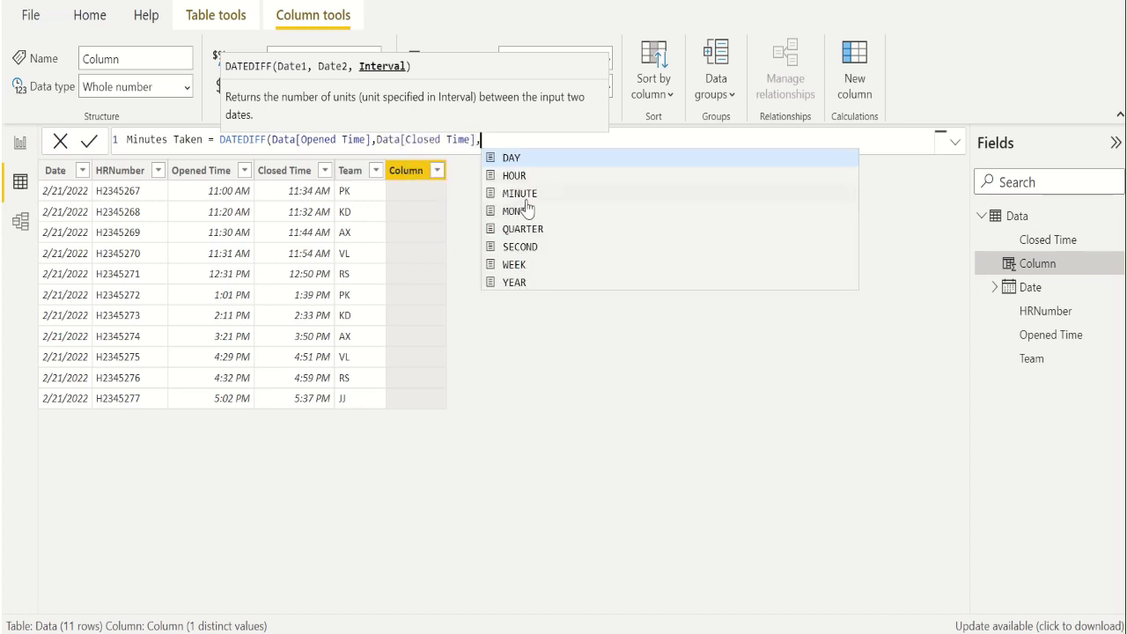
left_click(527, 197)
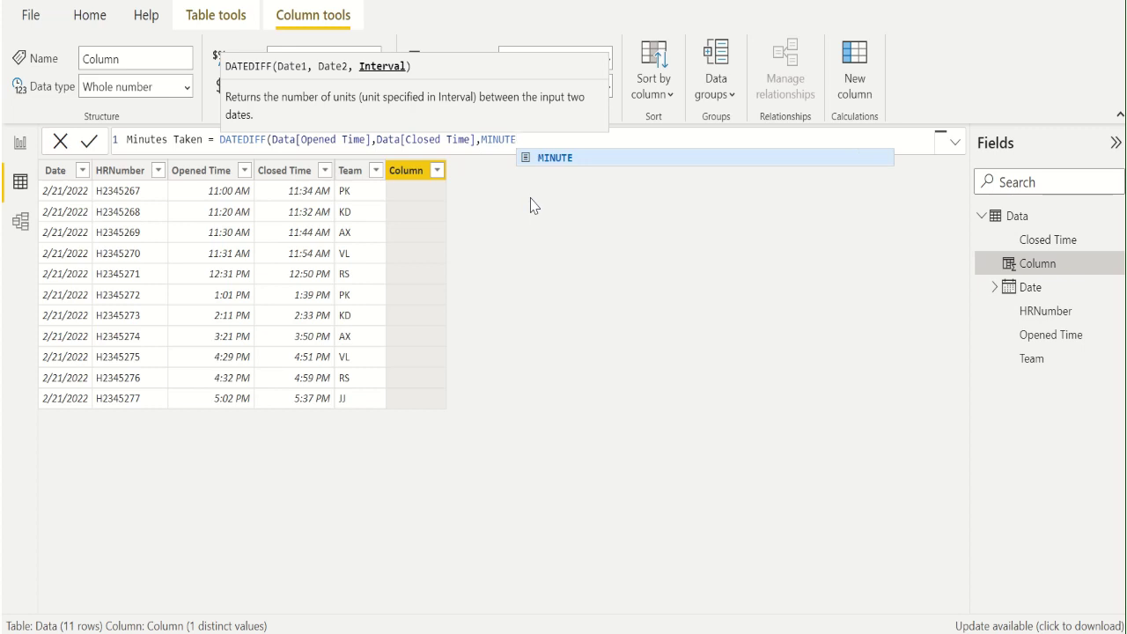
type(")")
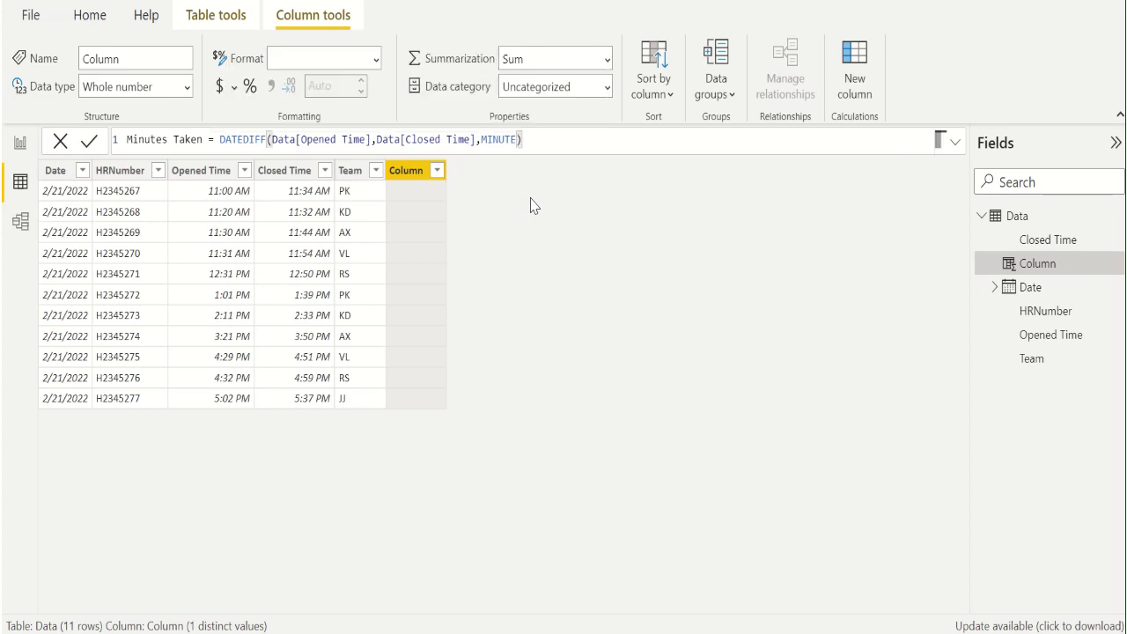
Commit the formula so Minutes Taken fills with per-row durations like 34, 12 and 14.
key("Return")
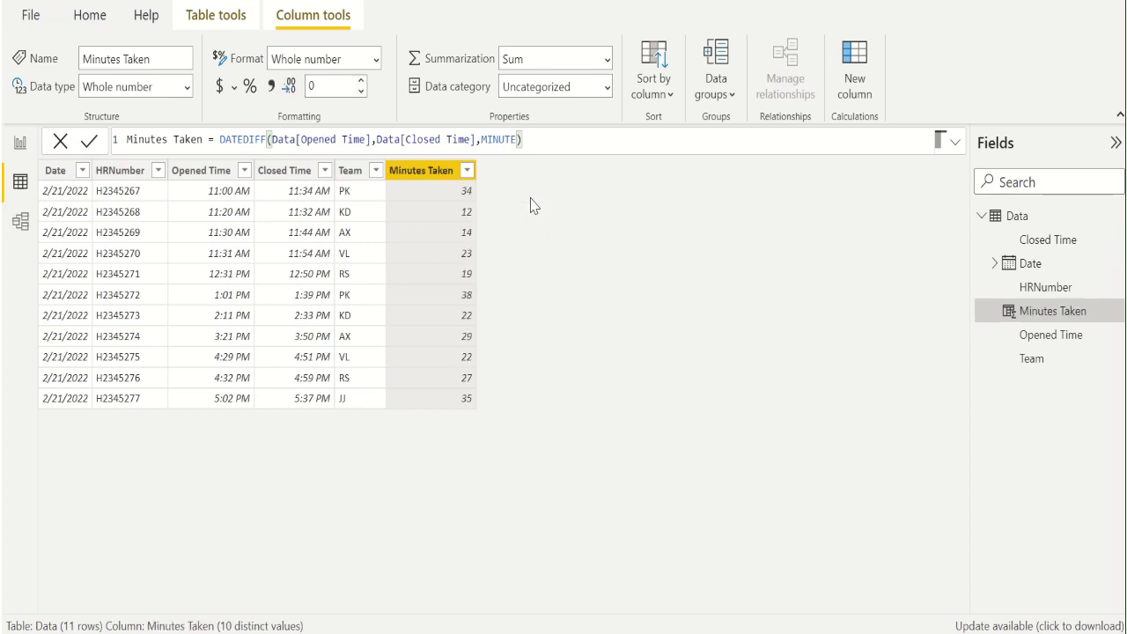